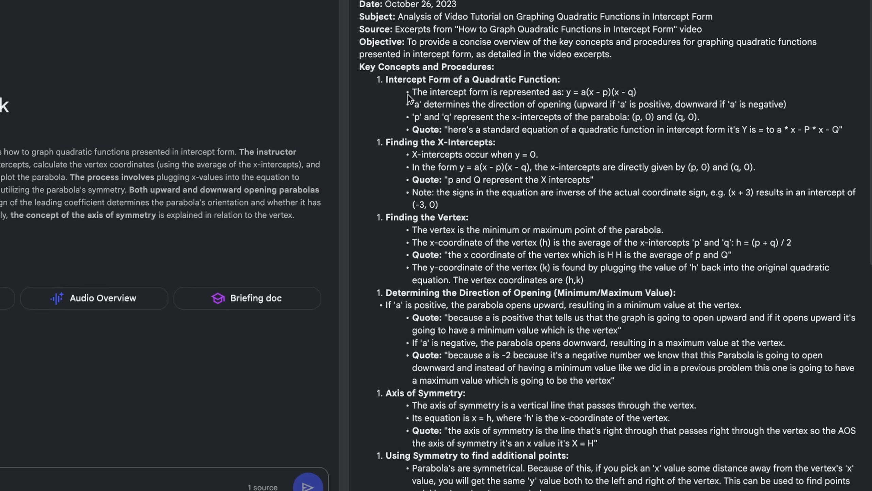
# Read through the briefing document on graphing quadratic functions, from the intercept form to the graphing process and the examples.
pyautogui.scroll(-1, 396, 64)
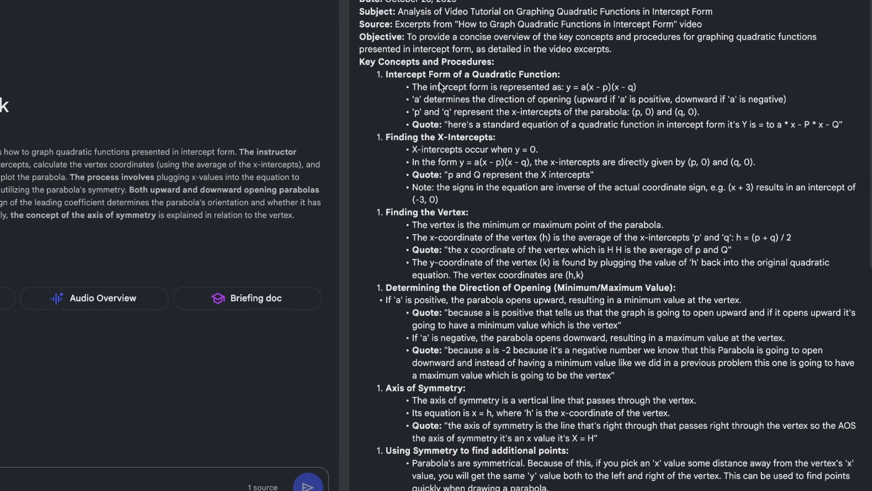
pyautogui.scroll(-1, 443, 81)
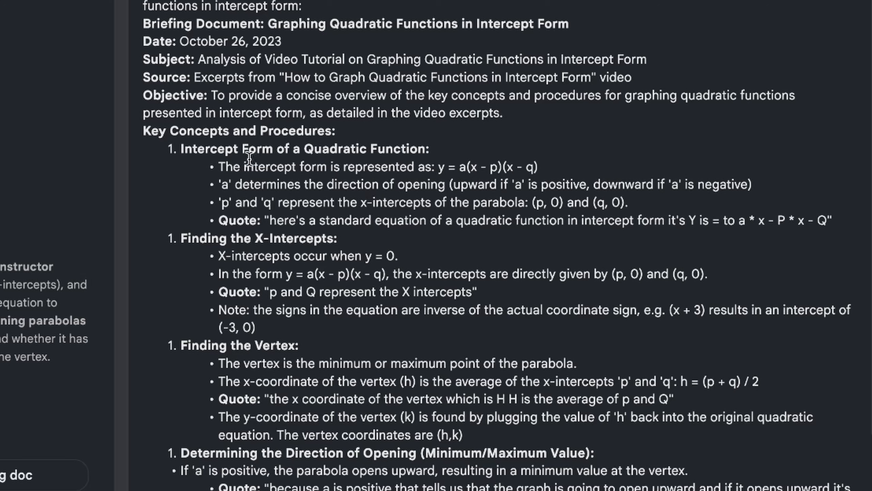
pyautogui.moveTo(218, 167); pyautogui.dragTo(819, 225)
pyautogui.click(819, 226)
pyautogui.moveTo(438, 168); pyautogui.dragTo(592, 165)
pyautogui.click(530, 218)
pyautogui.moveTo(220, 202); pyautogui.dragTo(444, 204)
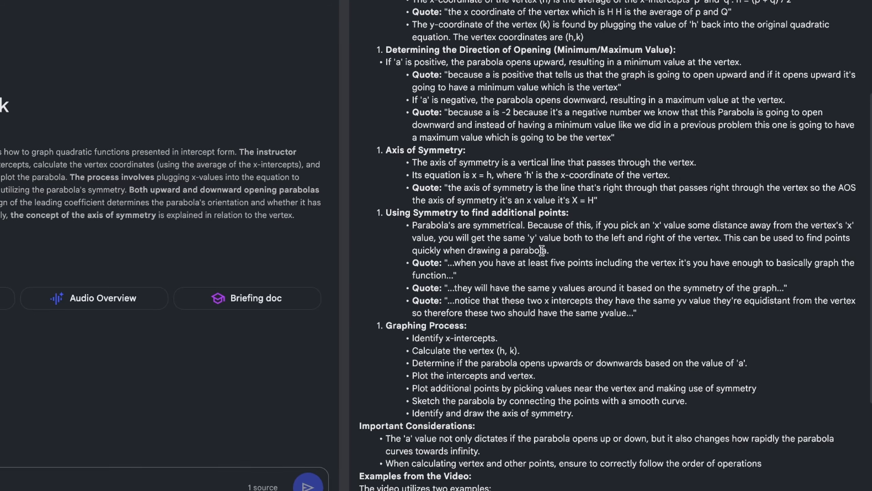
pyautogui.scroll(-1, 568, 269)
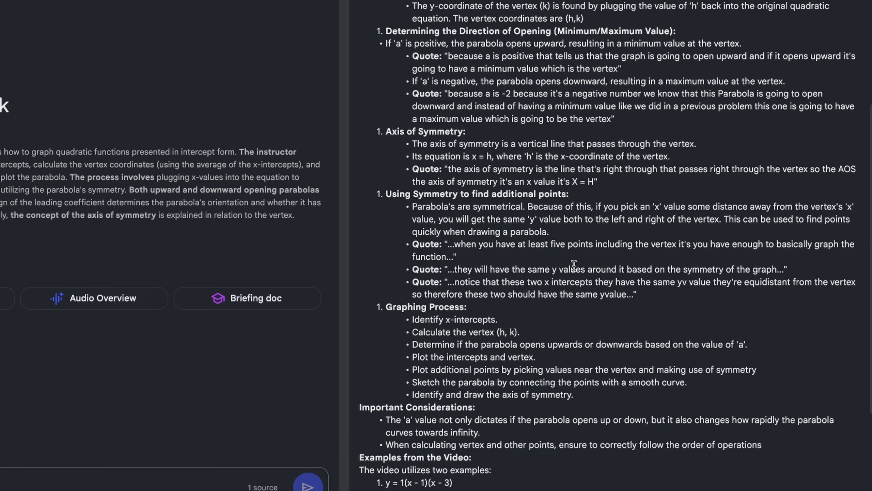
pyautogui.scroll(8, 573, 265)
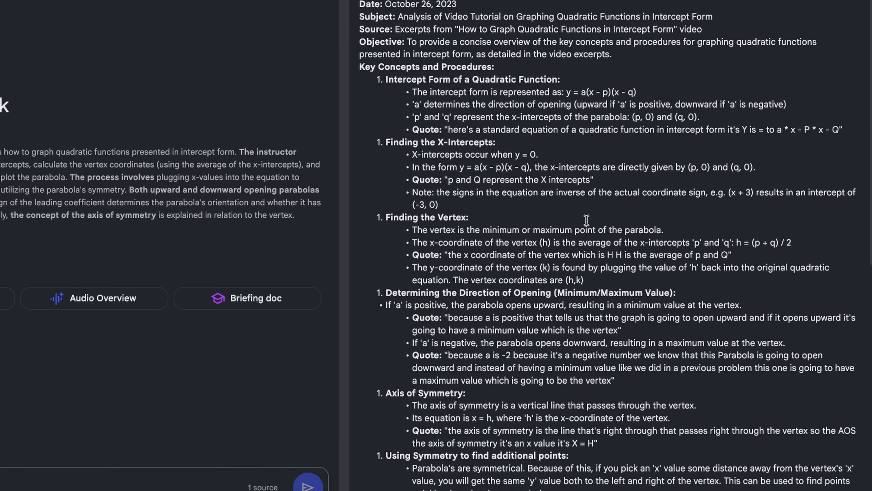
pyautogui.scroll(-2, 546, 244)
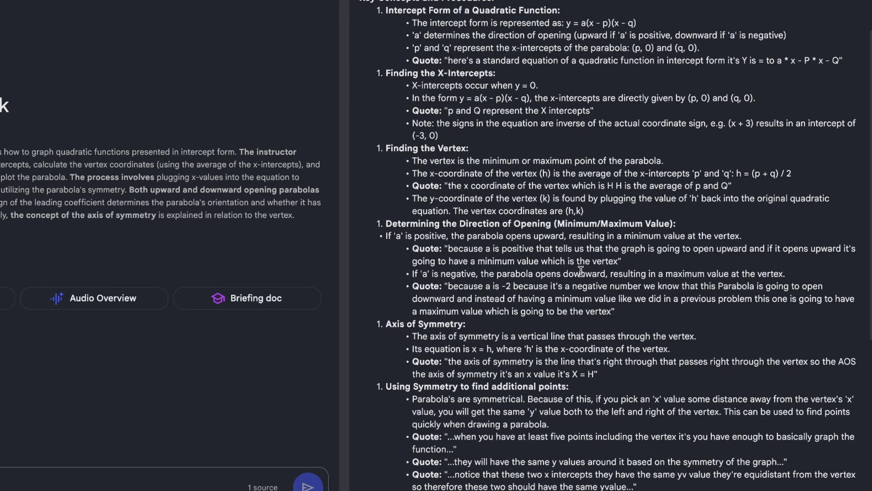
pyautogui.scroll(2, 580, 272)
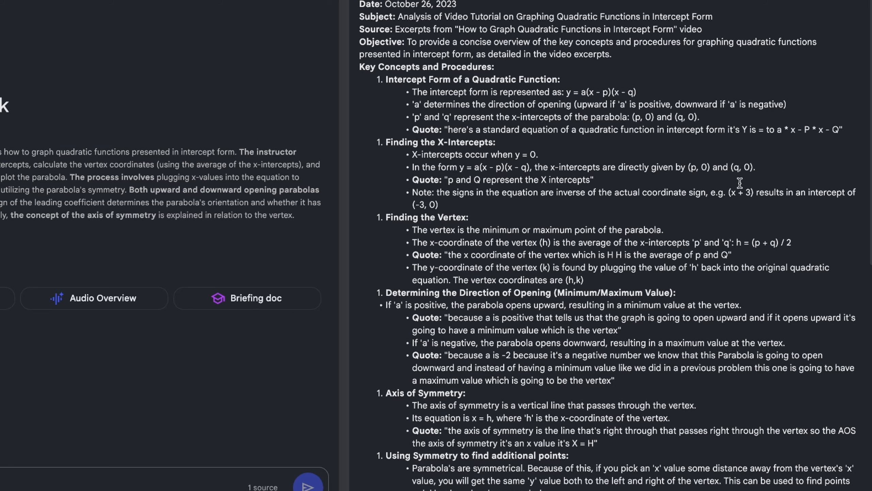
pyautogui.scroll(-10, 622, 183)
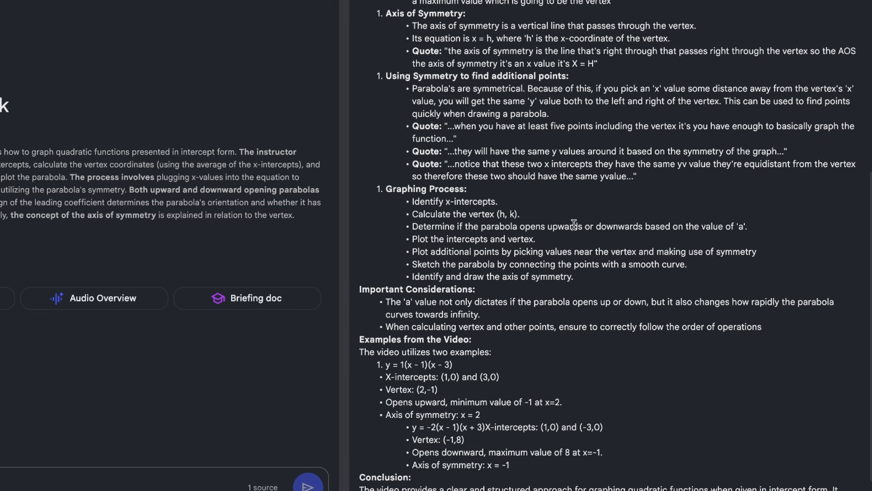
pyautogui.scroll(1, 434, 108)
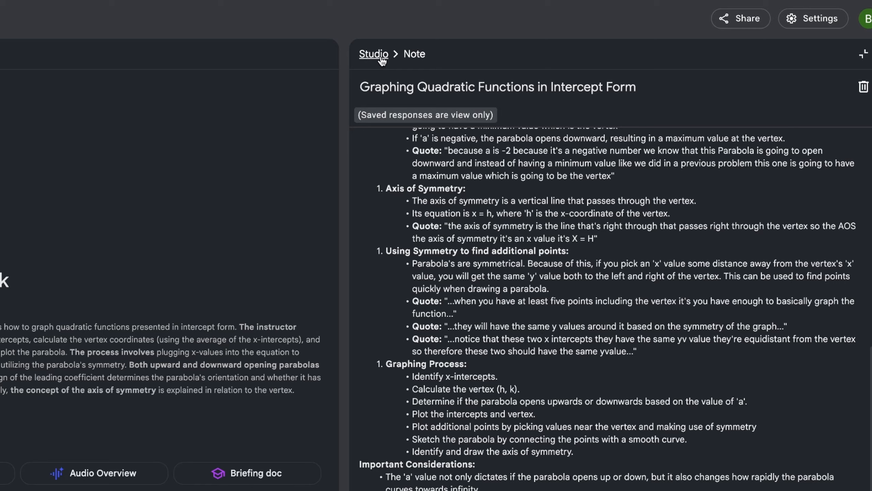
# Return to the notes overview and generate a study guide from the source.
pyautogui.click(378, 55)
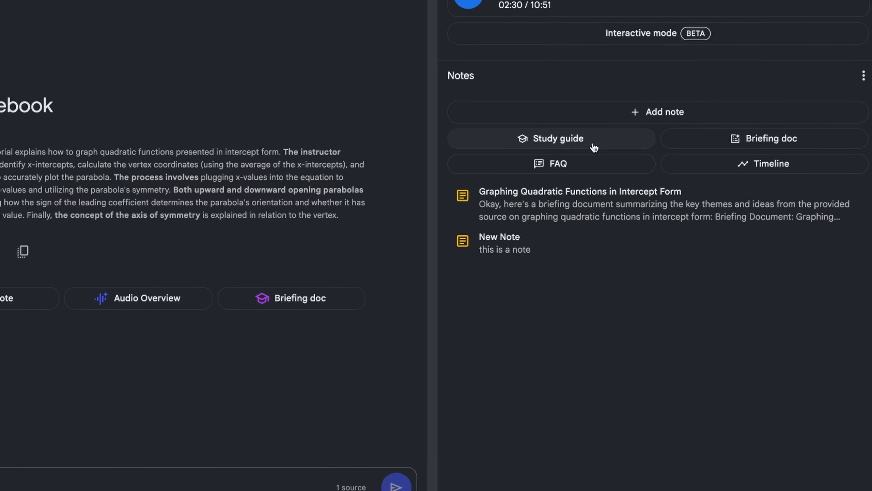
pyautogui.click(567, 140)
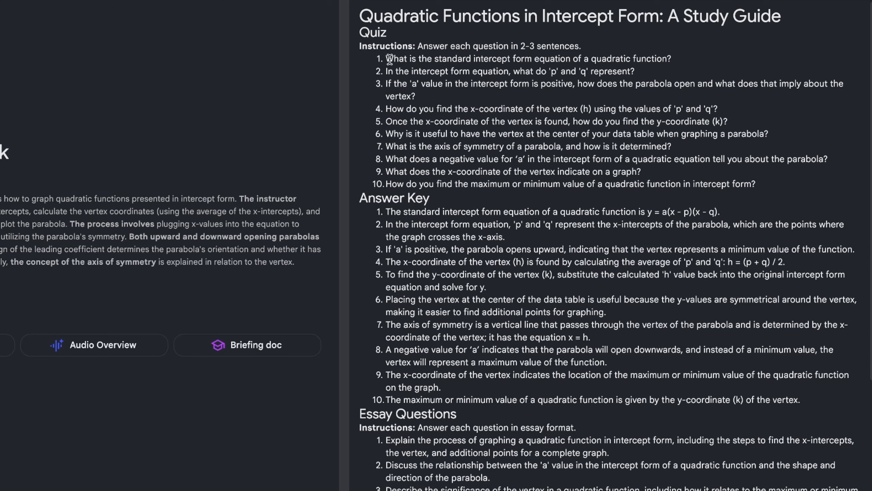
# Examine the study guide's quiz, answer key, essay questions and glossary, matching question 2 with its answer.
pyautogui.moveTo(429, 198); pyautogui.dragTo(355, 198)
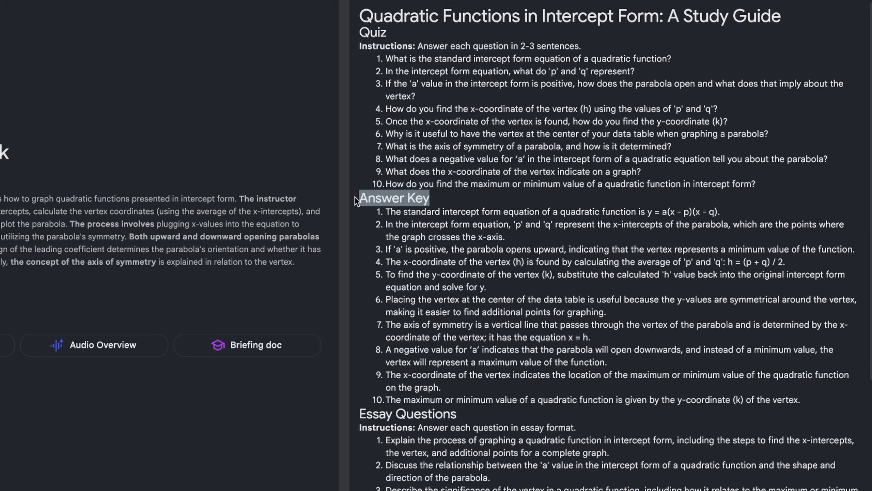
pyautogui.click(456, 196)
pyautogui.scroll(-5, 456, 197)
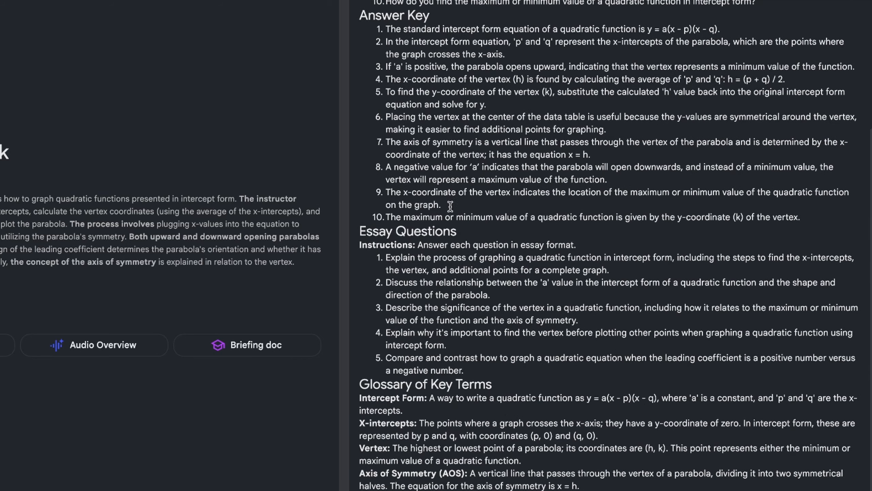
pyautogui.moveTo(357, 232); pyautogui.dragTo(508, 227)
pyautogui.click(505, 228)
pyautogui.scroll(-2, 405, 263)
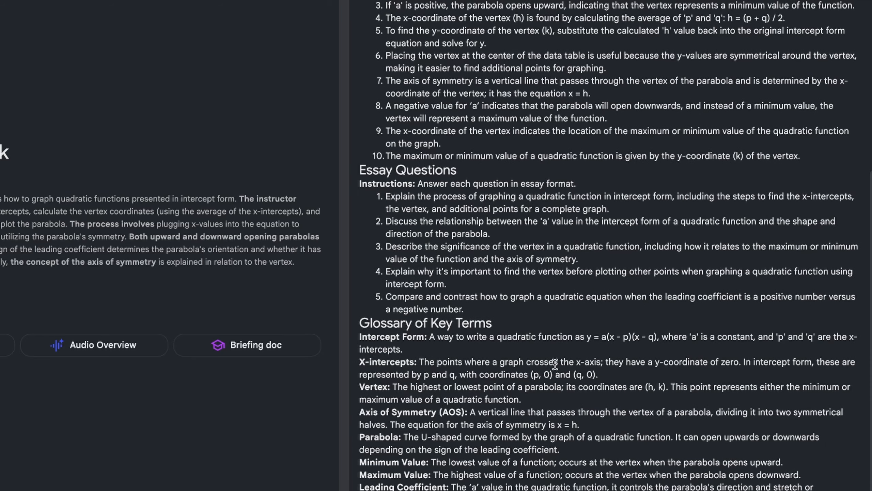
pyautogui.scroll(8, 555, 362)
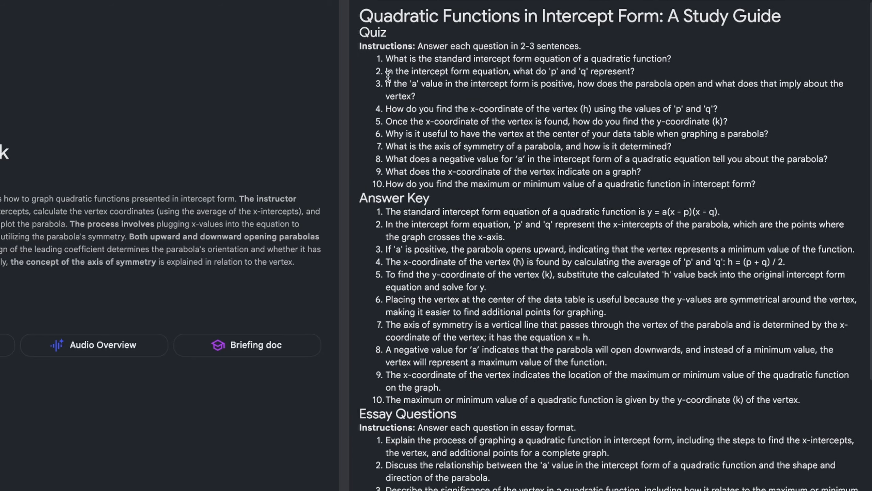
pyautogui.moveTo(387, 72); pyautogui.dragTo(620, 67)
pyautogui.click(507, 118)
pyautogui.moveTo(387, 225); pyautogui.dragTo(731, 225)
pyautogui.click(539, 237)
pyautogui.scroll(-5, 550, 235)
pyautogui.scroll(5, 553, 234)
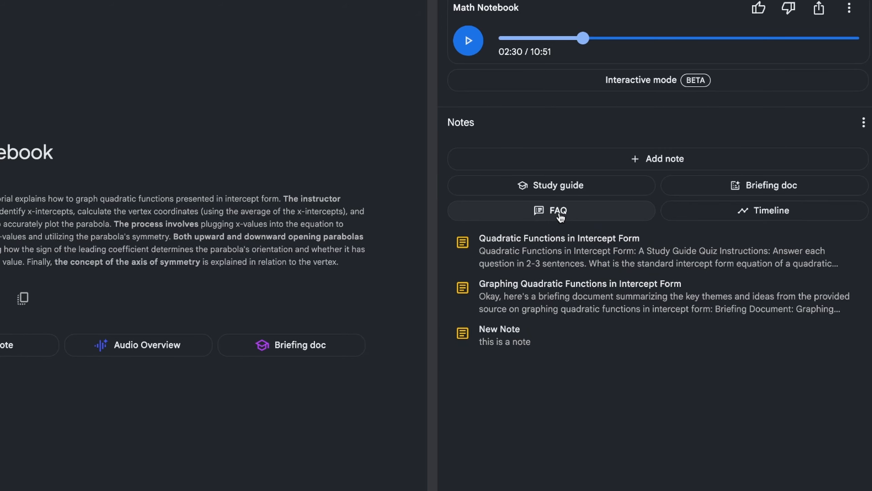
# Generate an FAQ note from the source, open it and read the answer explaining the intercept form's variables.
pyautogui.click(553, 216)
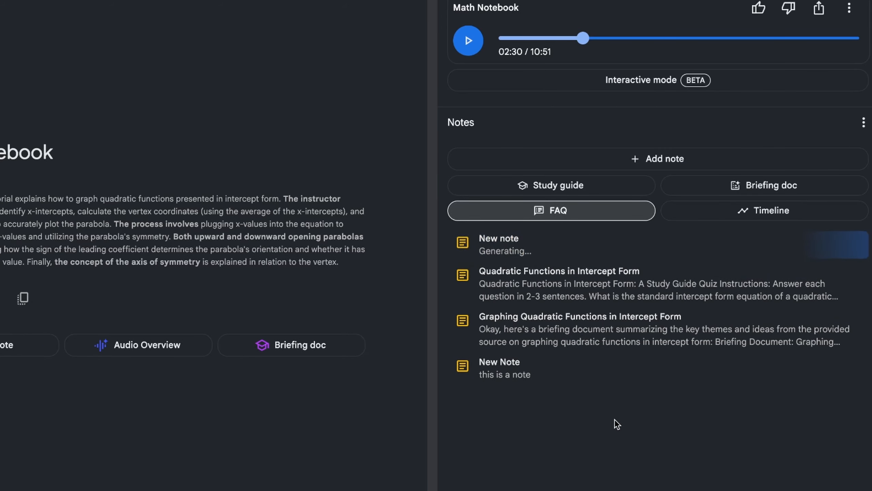
pyautogui.click(561, 256)
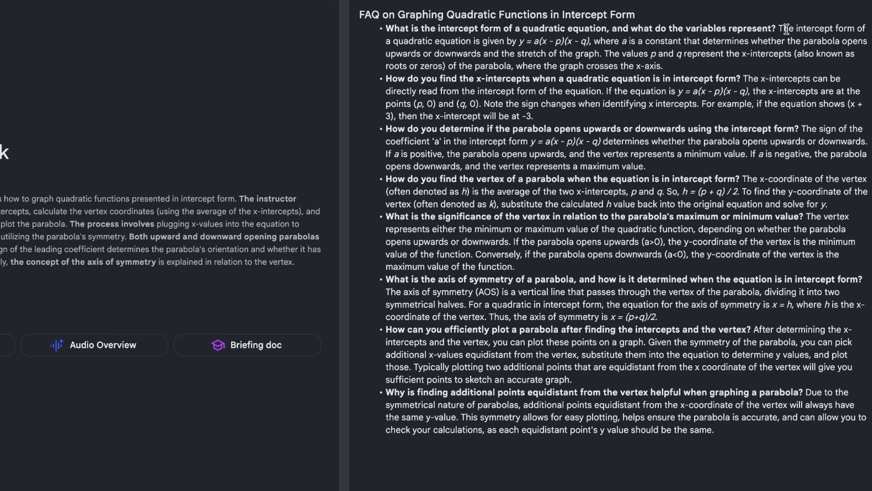
pyautogui.moveTo(779, 29); pyautogui.dragTo(599, 43)
pyautogui.click(595, 51)
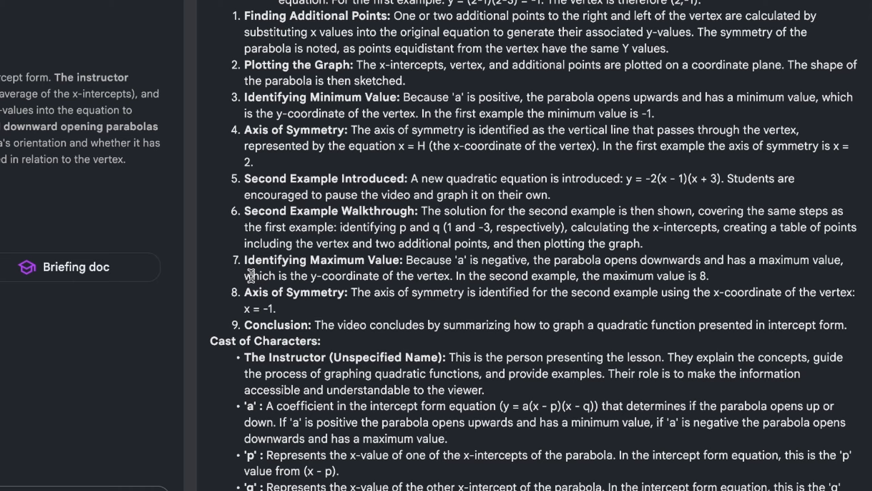
# Review the timeline note's events and its Cast of Characters, including the instructor's entry.
pyautogui.scroll(-2, 391, 354)
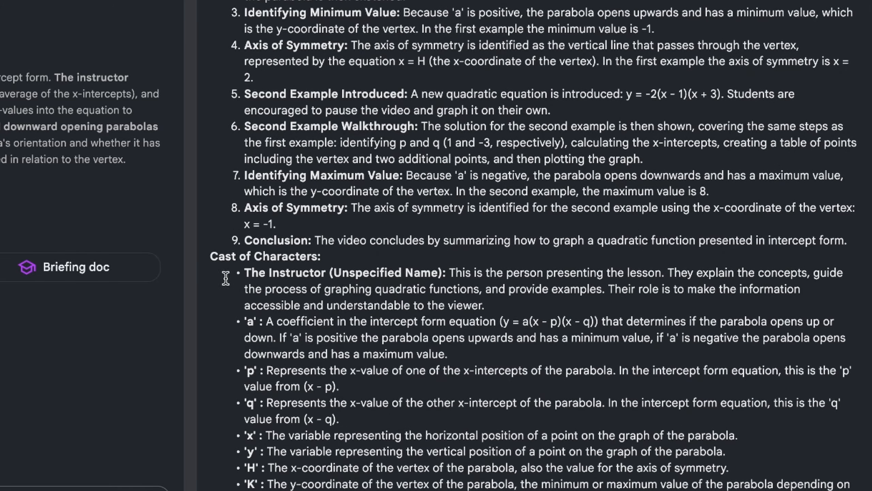
pyautogui.moveTo(207, 255); pyautogui.dragTo(314, 257)
pyautogui.click(298, 285)
pyautogui.moveTo(249, 275); pyautogui.dragTo(457, 267)
pyautogui.click(479, 284)
pyautogui.press('Escape')
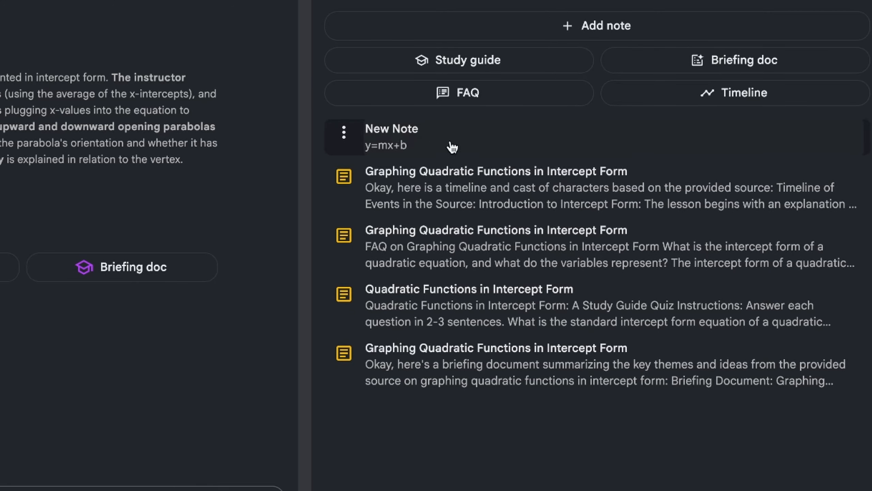
# Open the note containing y=mx+b and try to convert it to a source.
pyautogui.click(432, 140)
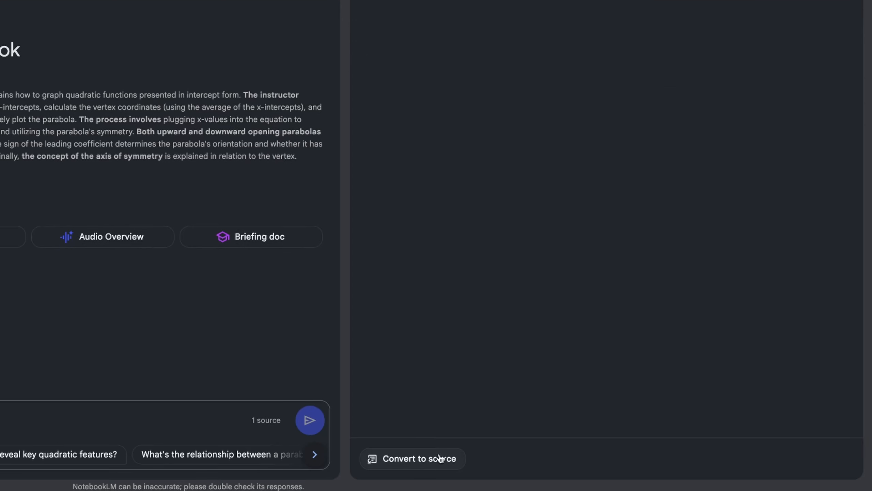
pyautogui.click(440, 459)
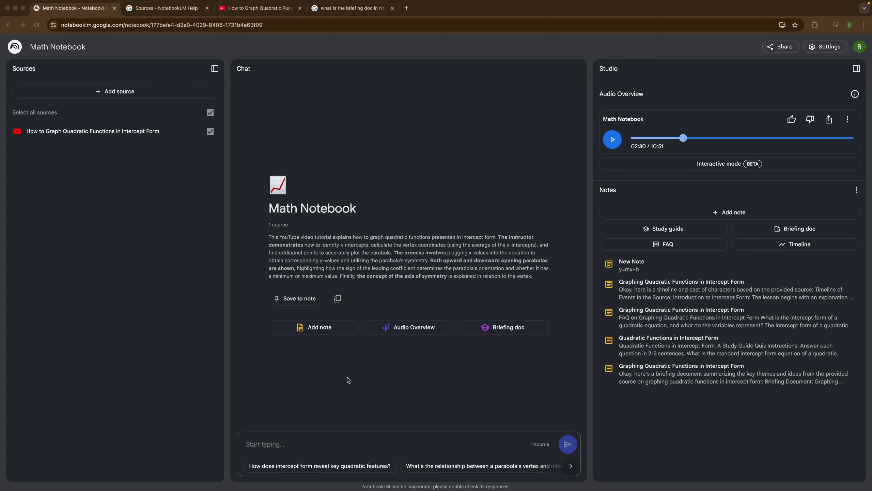
# Browse the suggested chat questions and ask "How does intercept form reveal key quadratic features?".
pyautogui.click(263, 448)
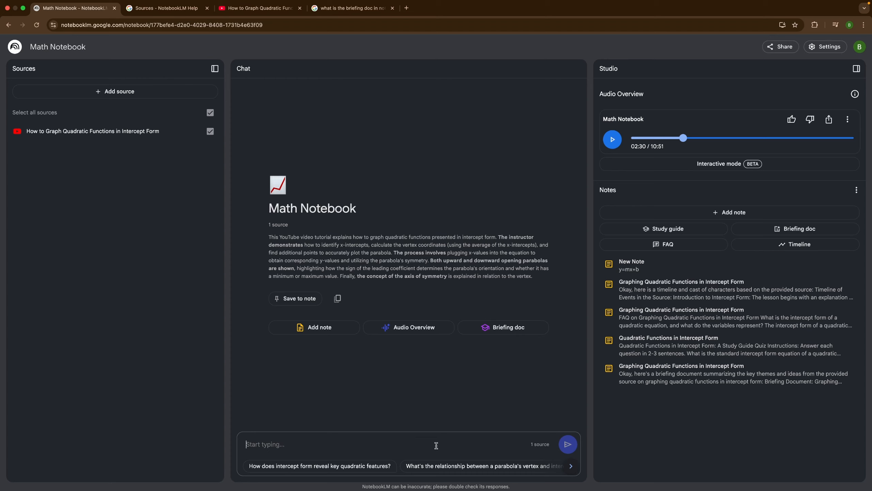
pyautogui.click(570, 467)
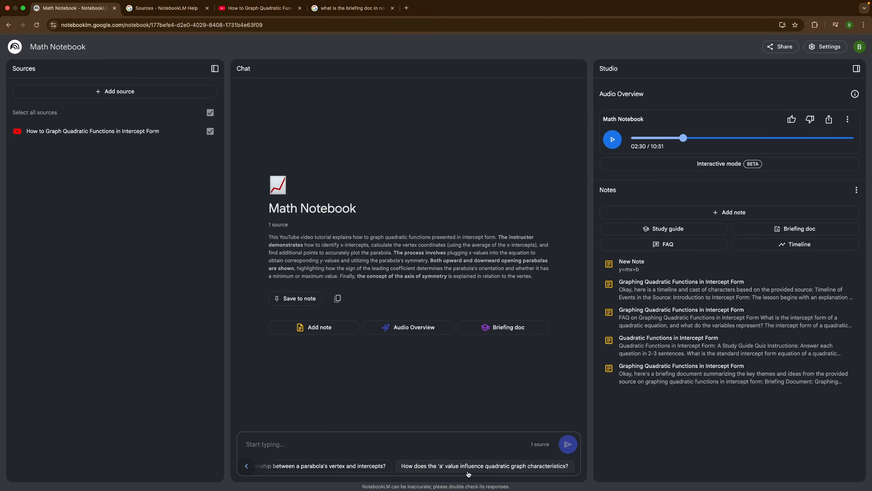
pyautogui.click(336, 468)
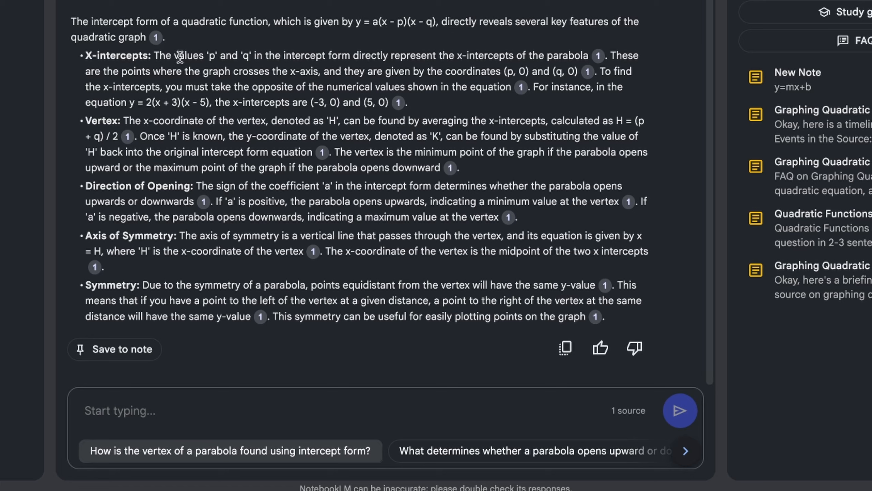
# Check the citations in the chat answer and open the cited passage in the source transcript.
pyautogui.moveTo(598, 59)
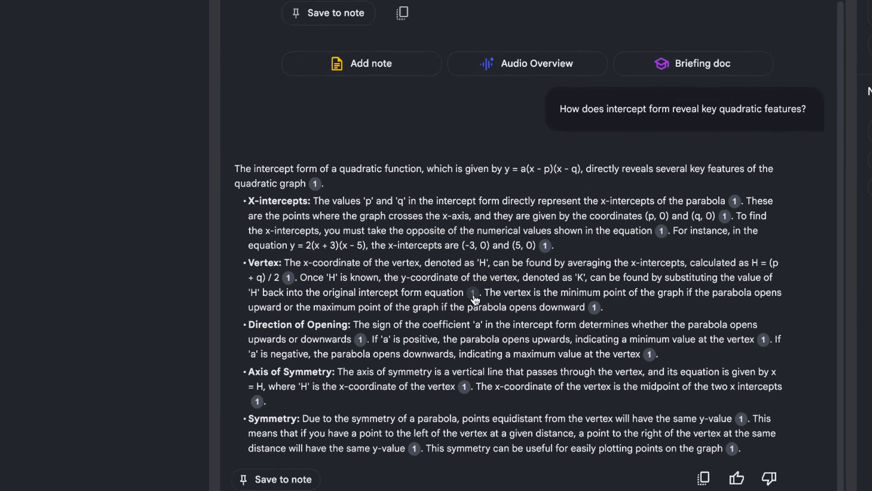
pyautogui.click(322, 152)
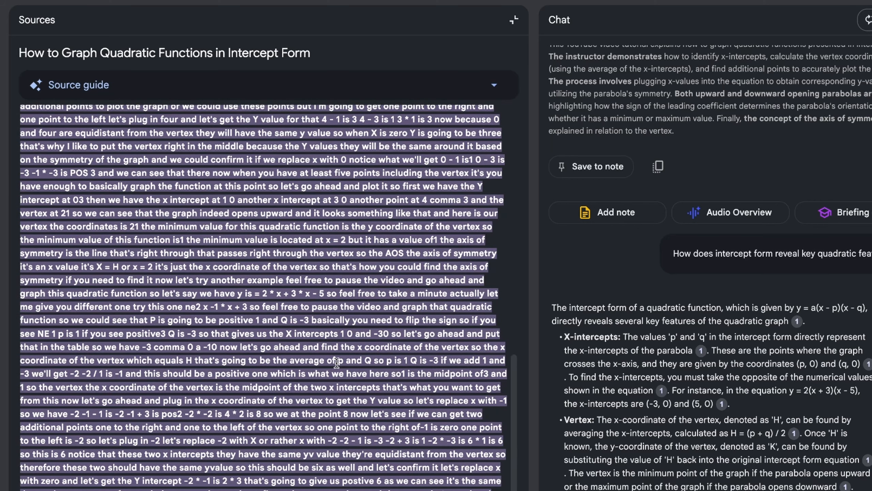
pyautogui.scroll(3, 336, 362)
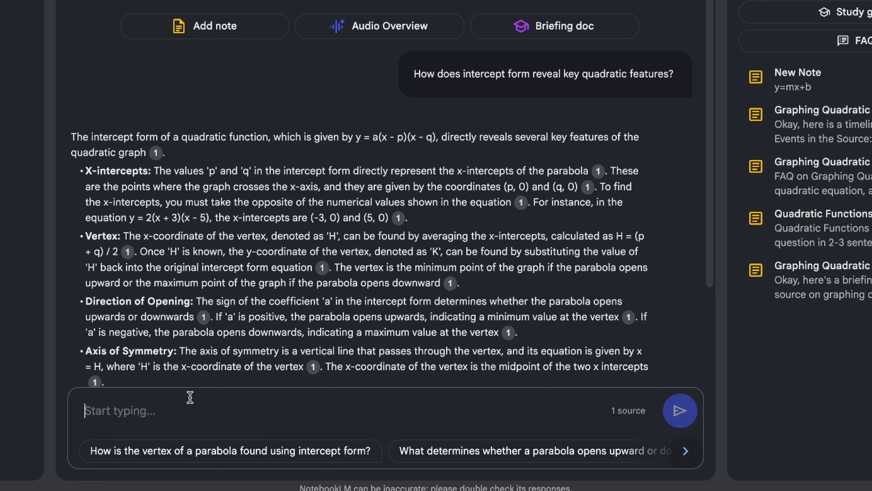
# Ask the chat "how do i graph a quadratic function?".
pyautogui.write('ho')
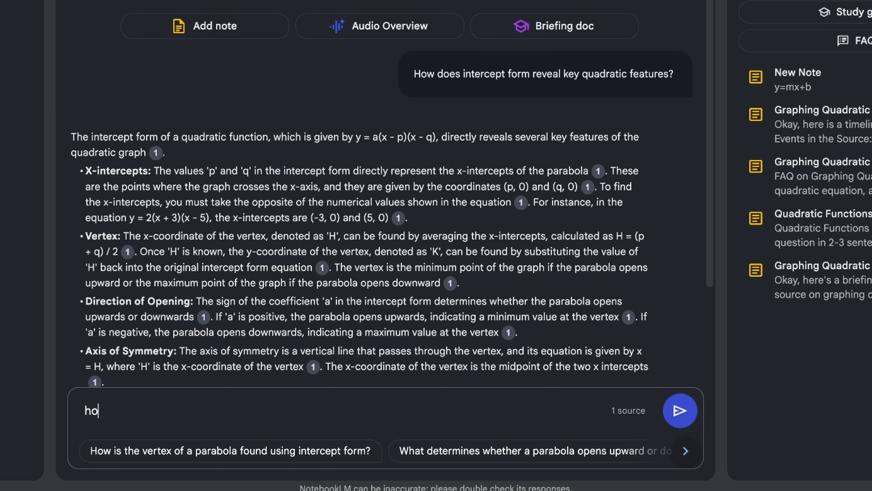
pyautogui.write('w do i graph a')
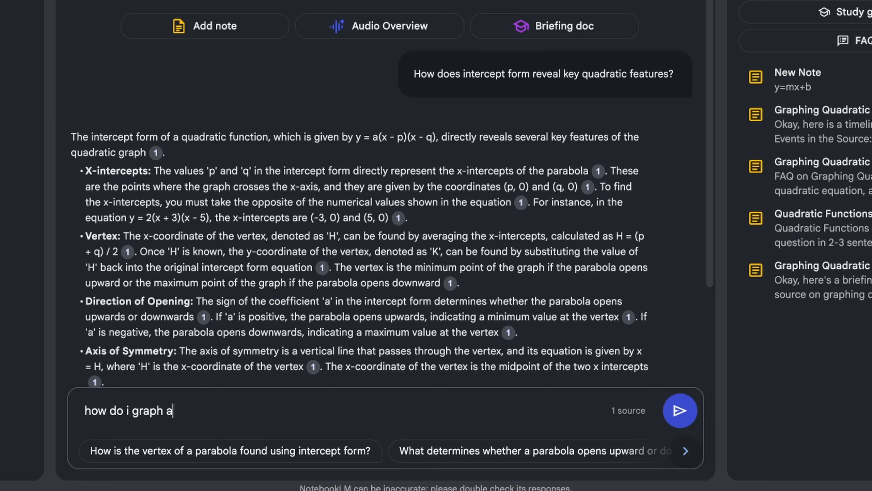
pyautogui.write(' quadratic func')
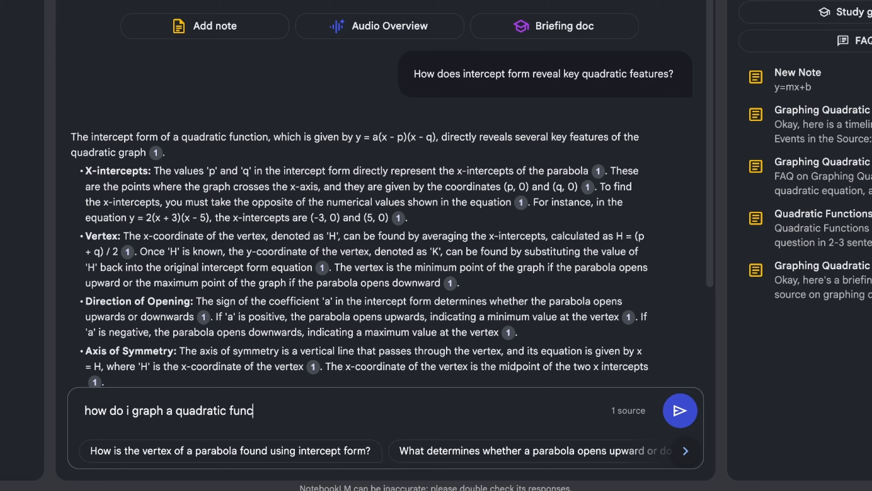
pyautogui.write('tion')
pyautogui.press('Return')
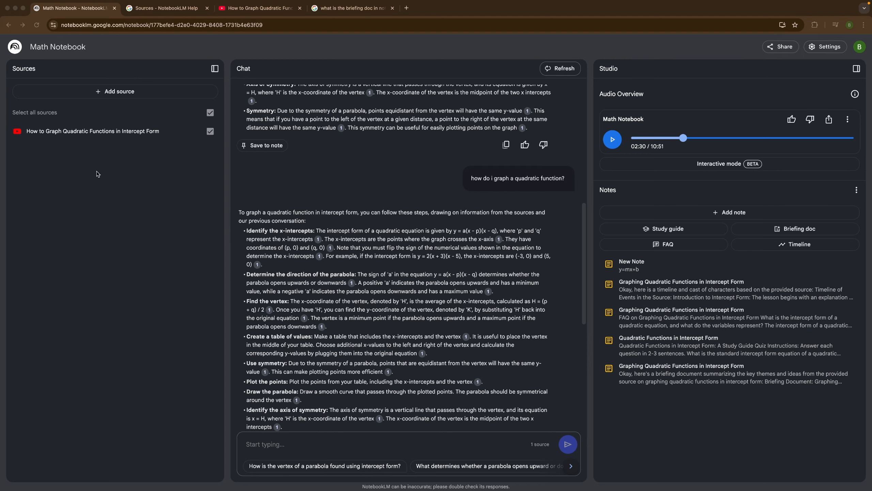
# Open the source "How to Graph Quadratic Functions in Intercept Form" and have the chat discuss its key topic Axis of symmetry.
pyautogui.click(107, 133)
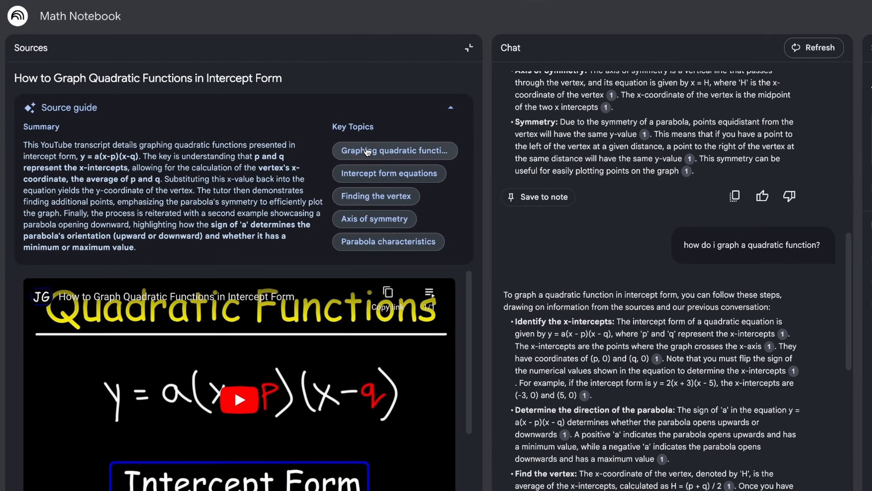
pyautogui.click(368, 221)
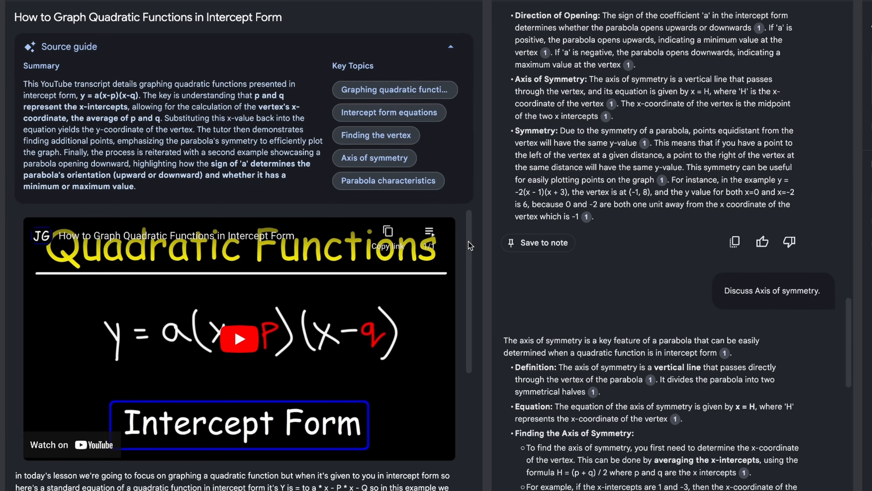
# Look through the source's embedded video and its full transcript below the source guide.
pyautogui.moveTo(468, 241); pyautogui.dragTo(470, 342)
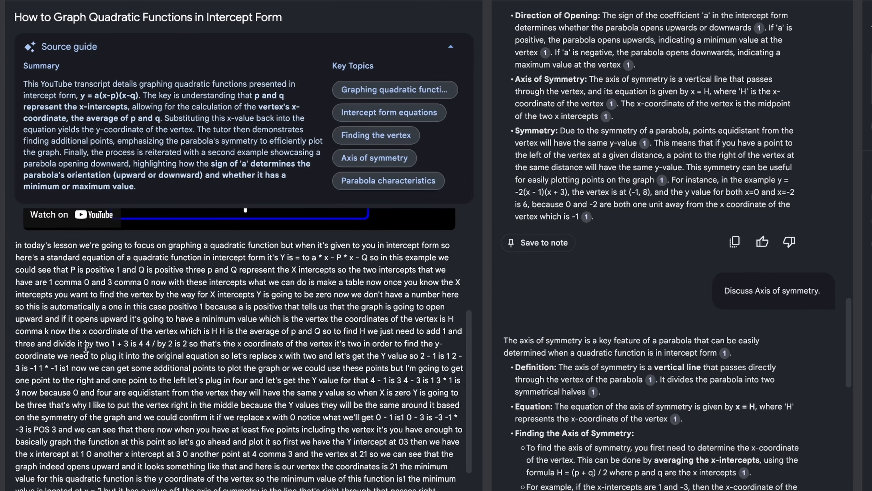
pyautogui.moveTo(469, 370); pyautogui.dragTo(469, 488)
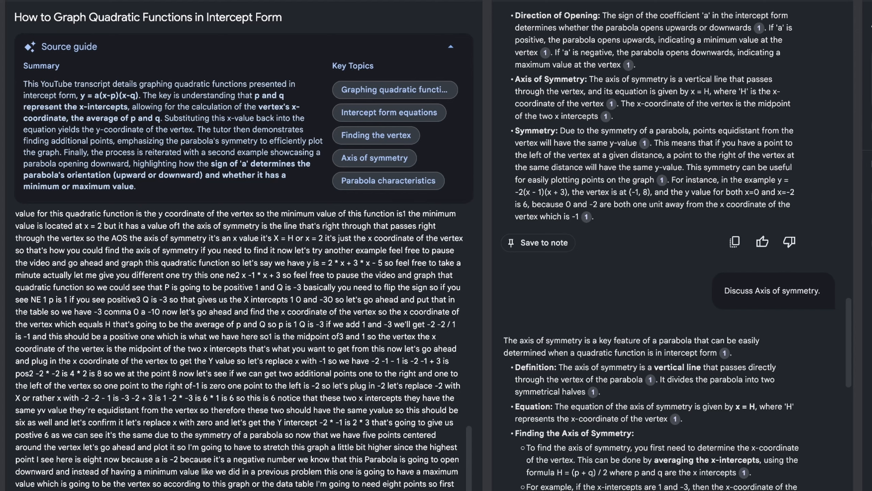
pyautogui.scroll(15, 439, 354)
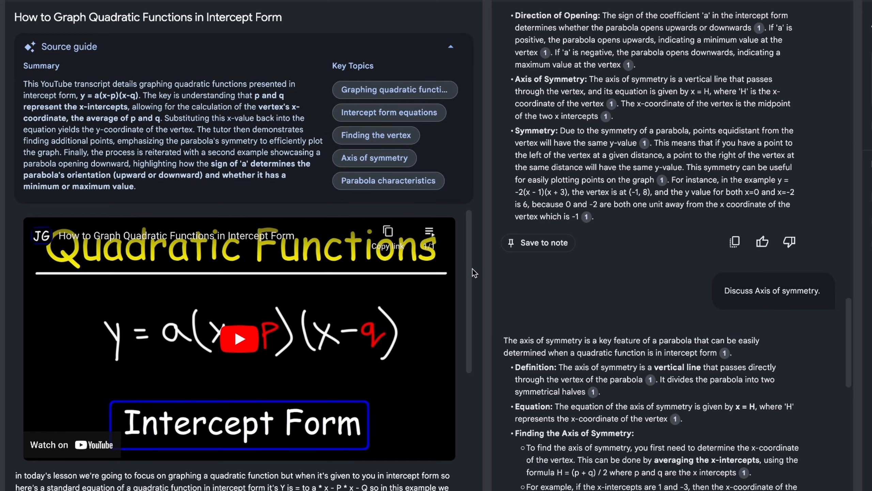
pyautogui.scroll(-5, 469, 275)
pyautogui.moveTo(470, 333); pyautogui.dragTo(467, 356)
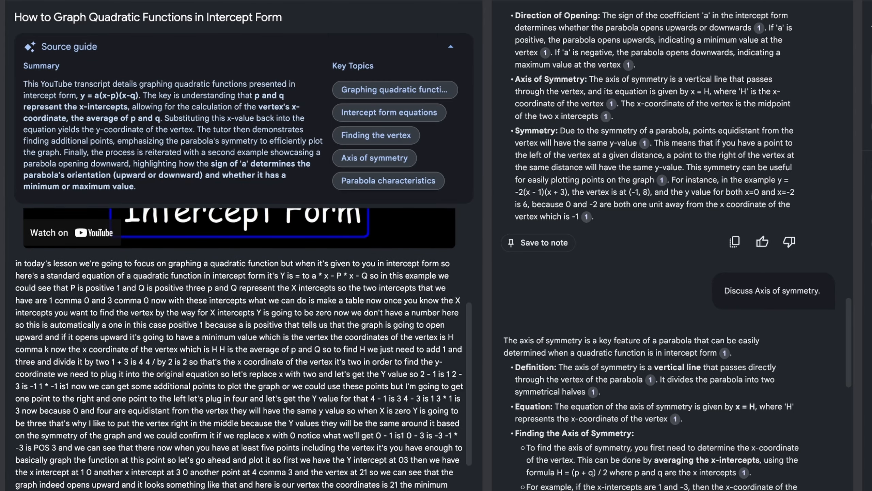